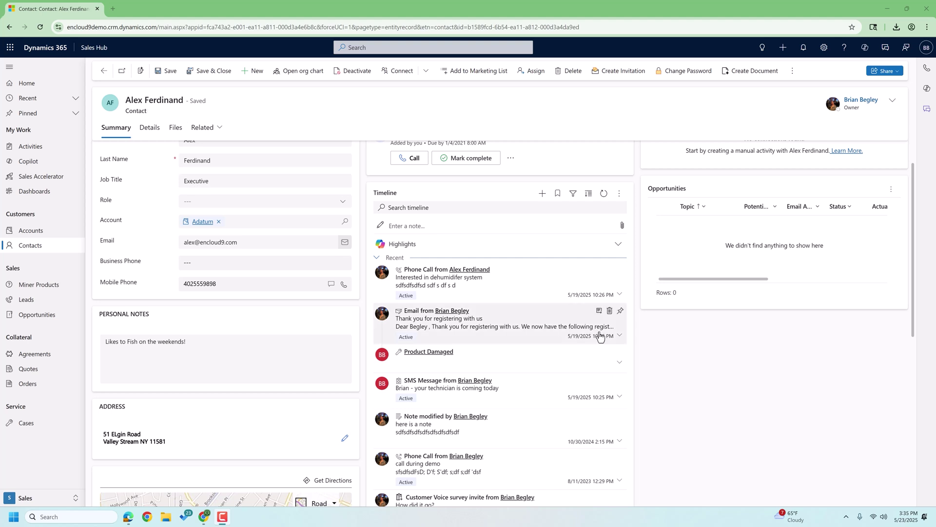
scroll(510, 373, "down", 4)
scroll(510, 375, "down", 4)
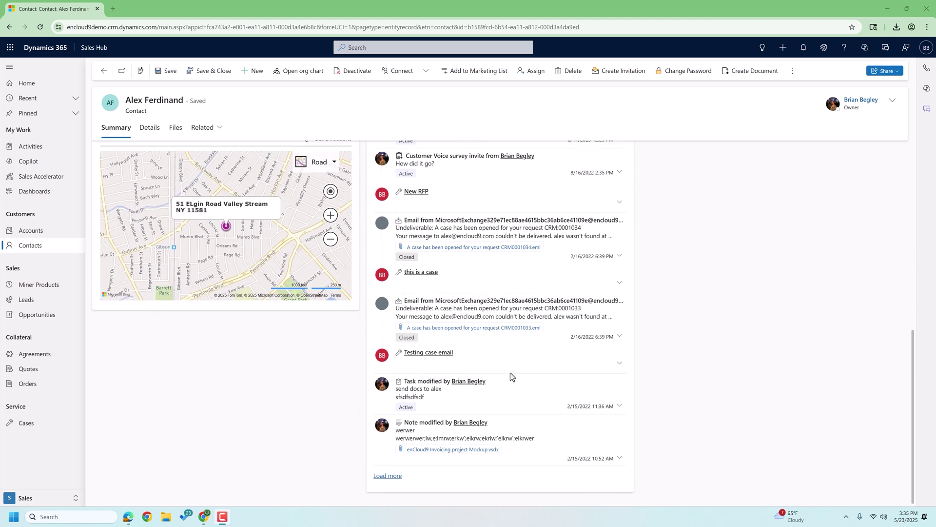
left_click(390, 476)
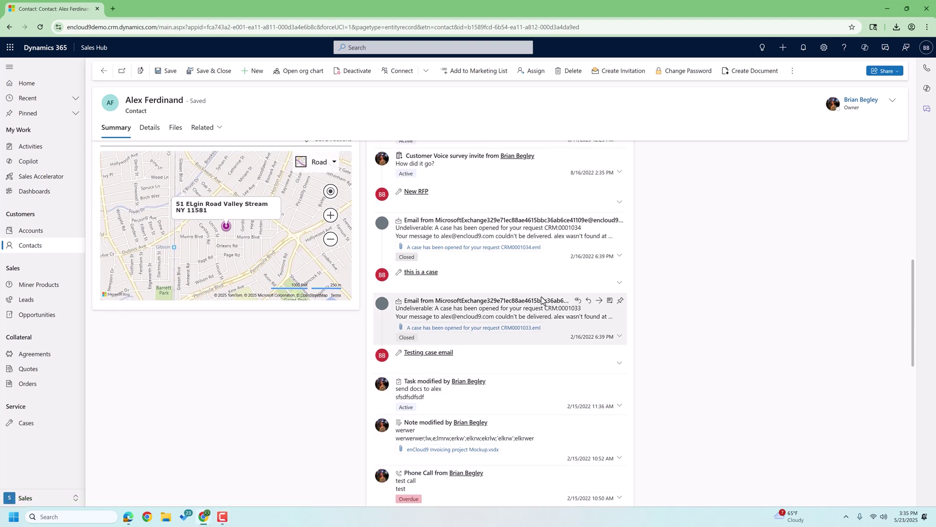
scroll(542, 300, "up", 8)
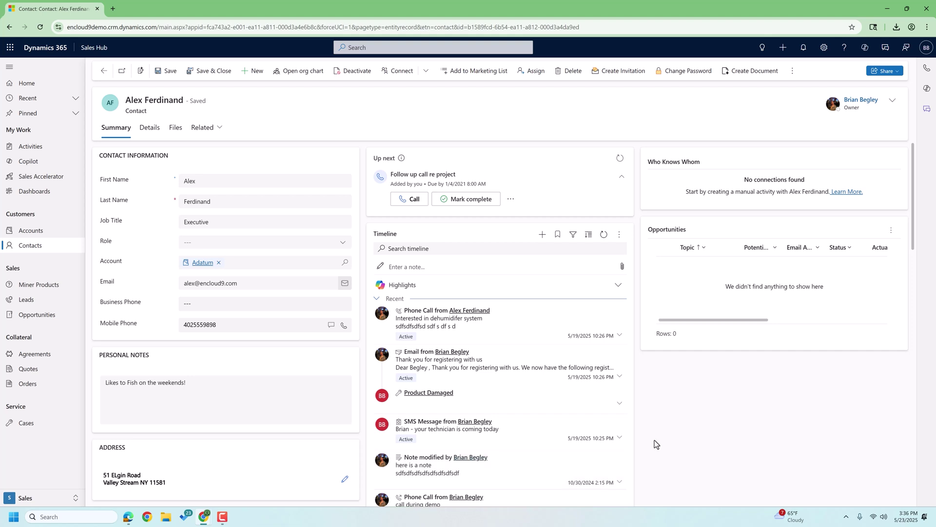
Filter the timeline by the Notes record type so only its 6 notes are listed
left_click(573, 236)
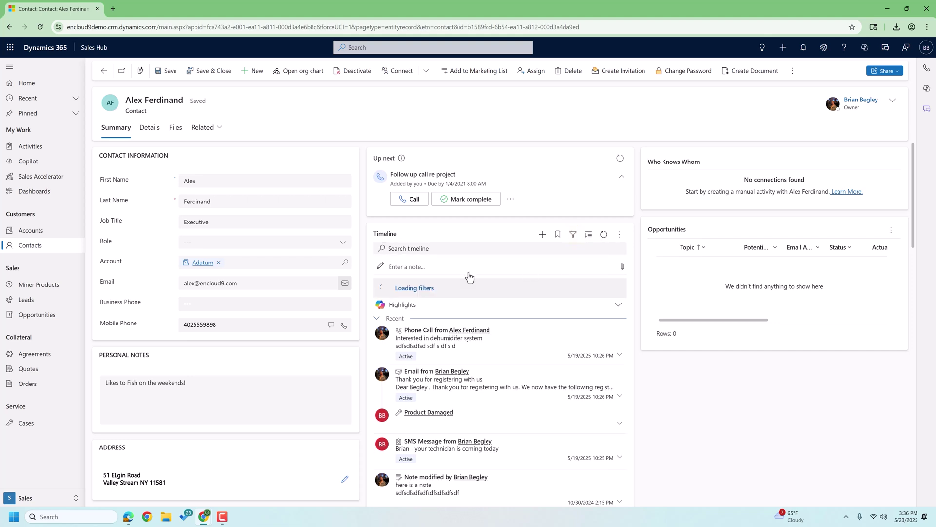
scroll(475, 319, "down", 2)
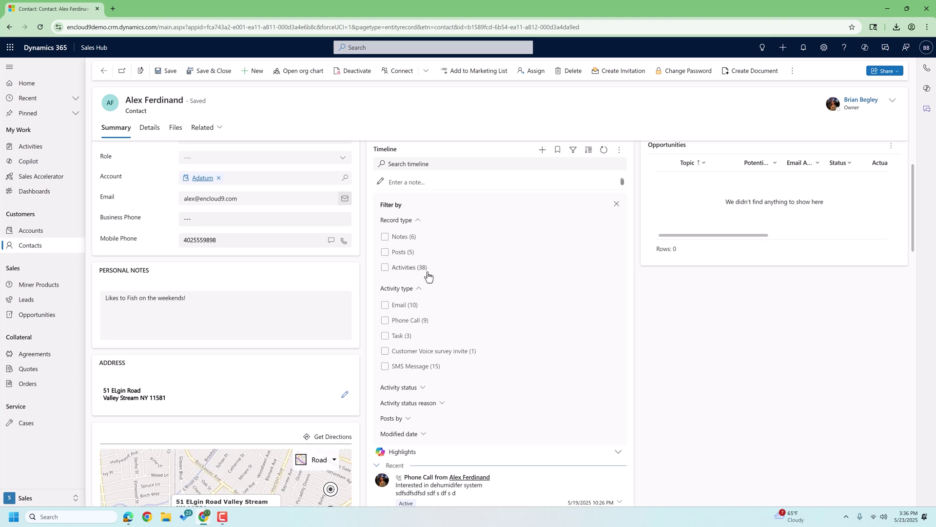
left_click(384, 236)
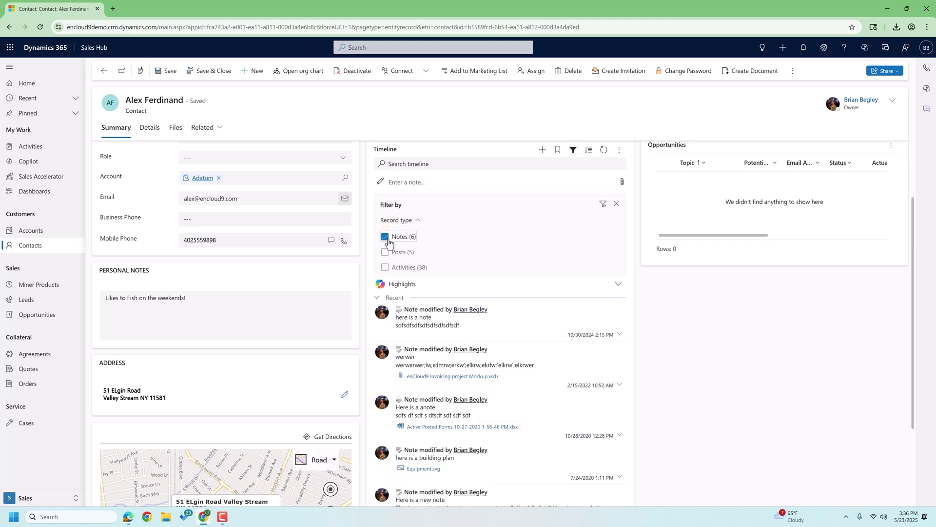
scroll(531, 244, "down", 3)
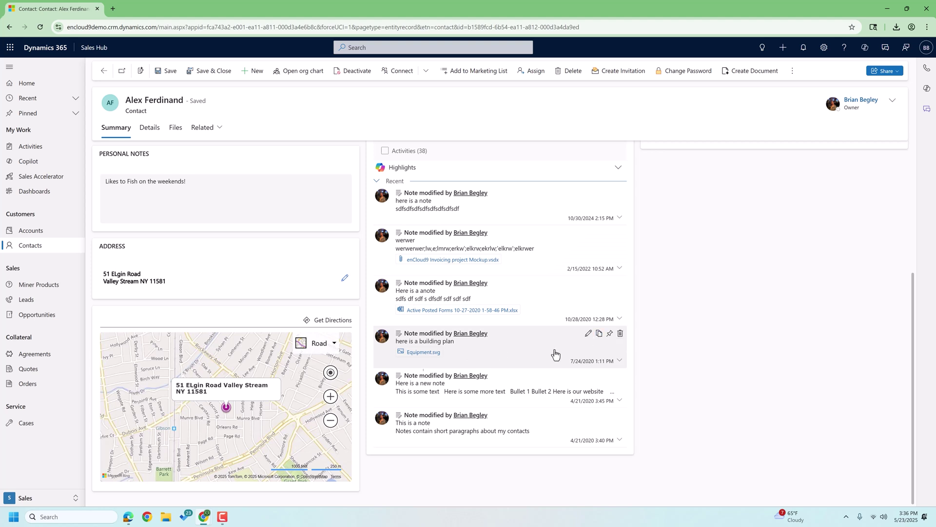
scroll(519, 347, "up", 4)
Switch the timeline filter from Notes to the Overdue activity status
left_click(383, 323)
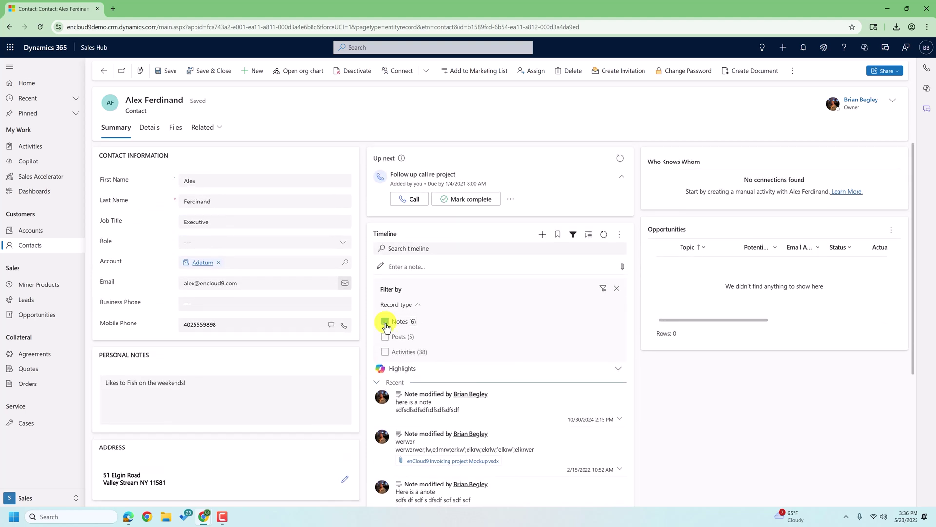
scroll(517, 361, "down", 2)
scroll(517, 361, "down", 1)
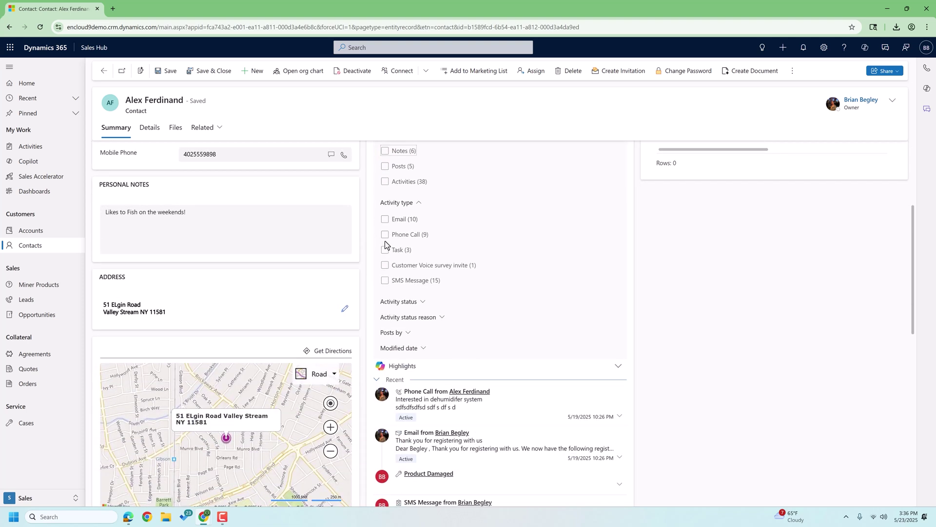
left_click(417, 302)
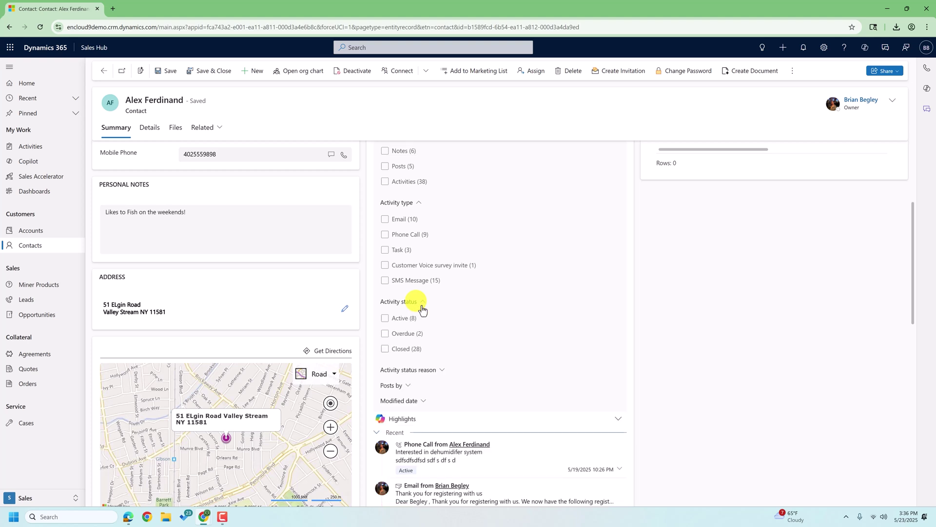
left_click(385, 334)
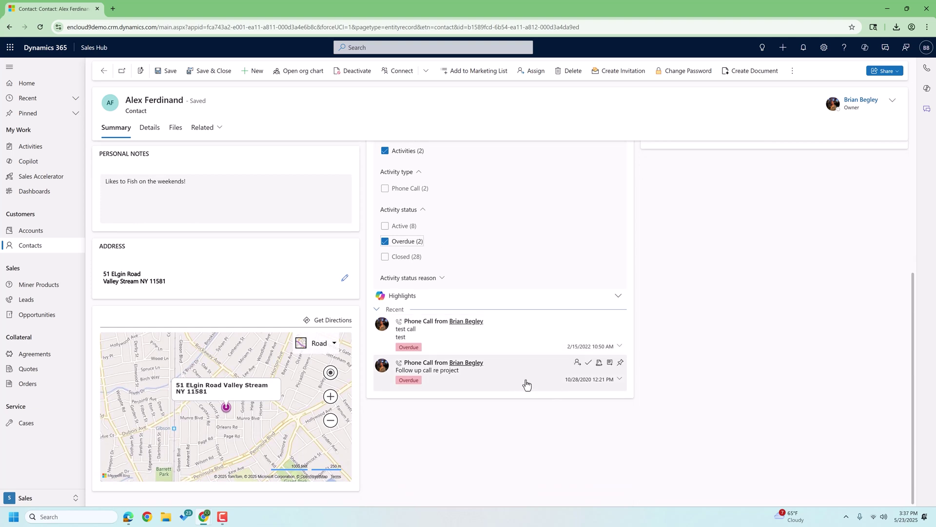
Close the overdue follow-up phone call and the test call, both with state Canceled
left_click(588, 366)
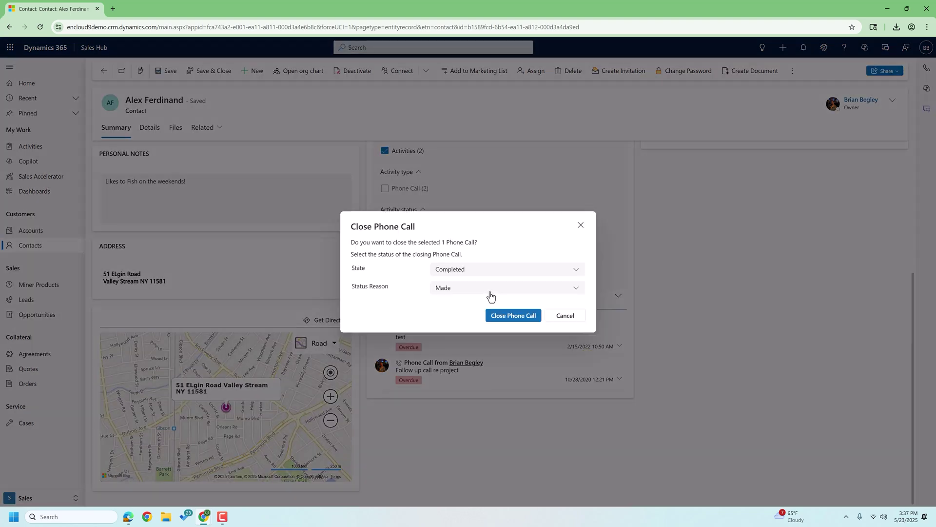
left_click(471, 267)
left_click(456, 312)
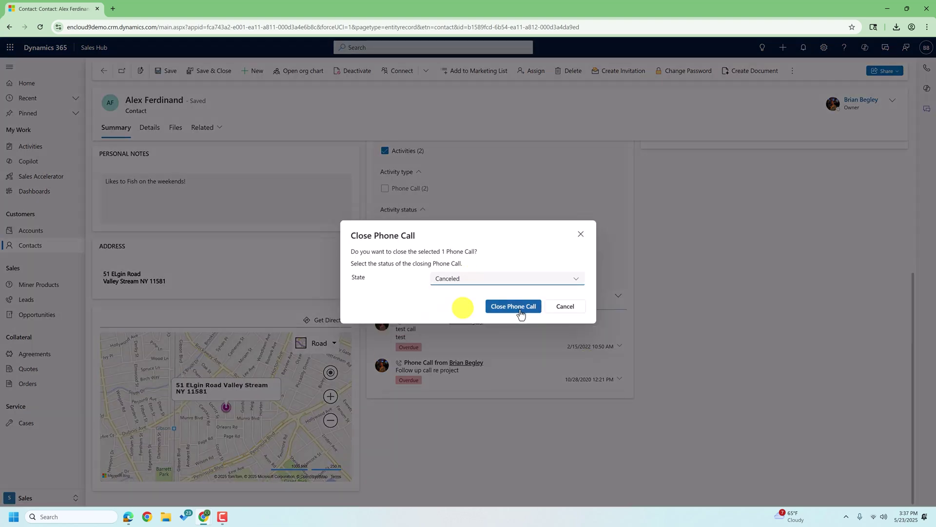
left_click(514, 307)
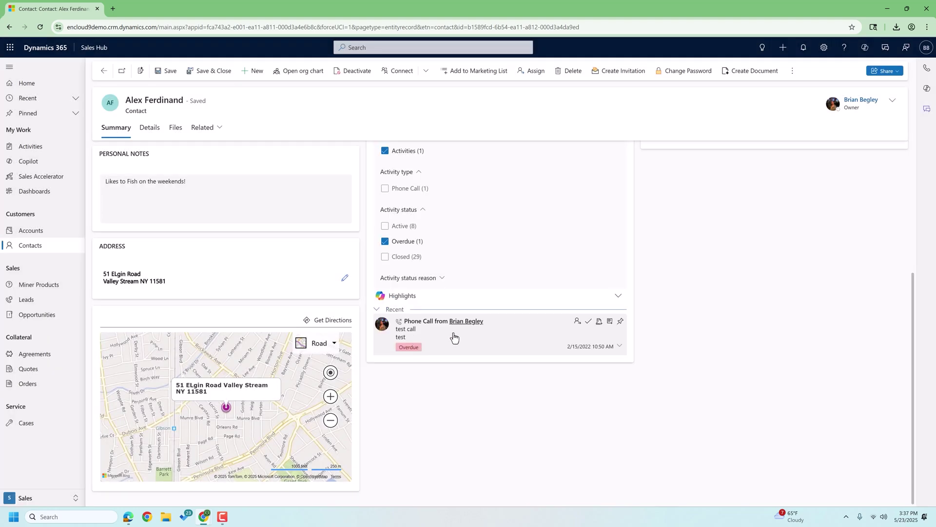
left_click(589, 323)
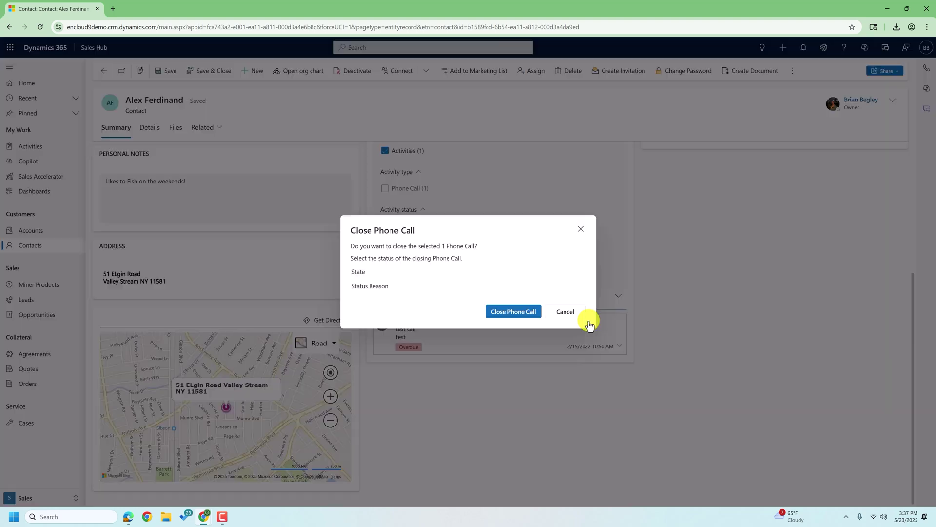
left_click(465, 272)
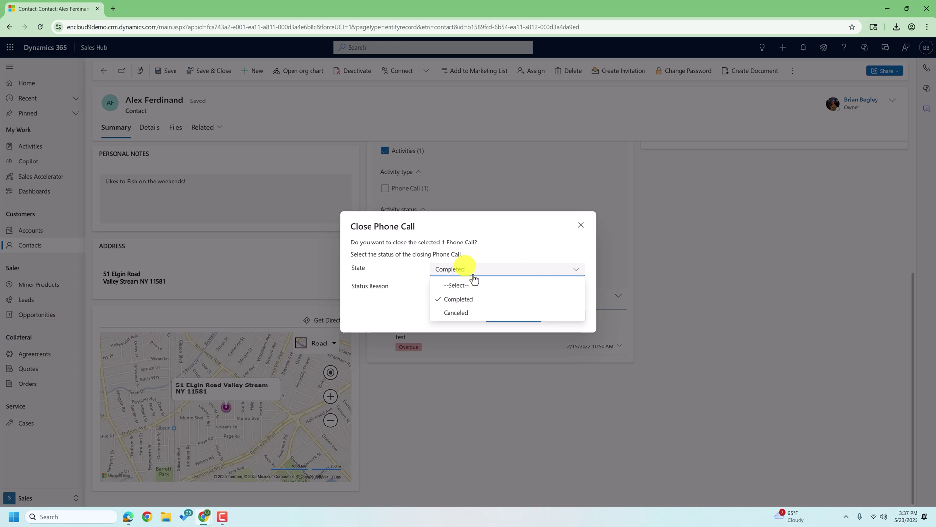
left_click(461, 315)
left_click(507, 315)
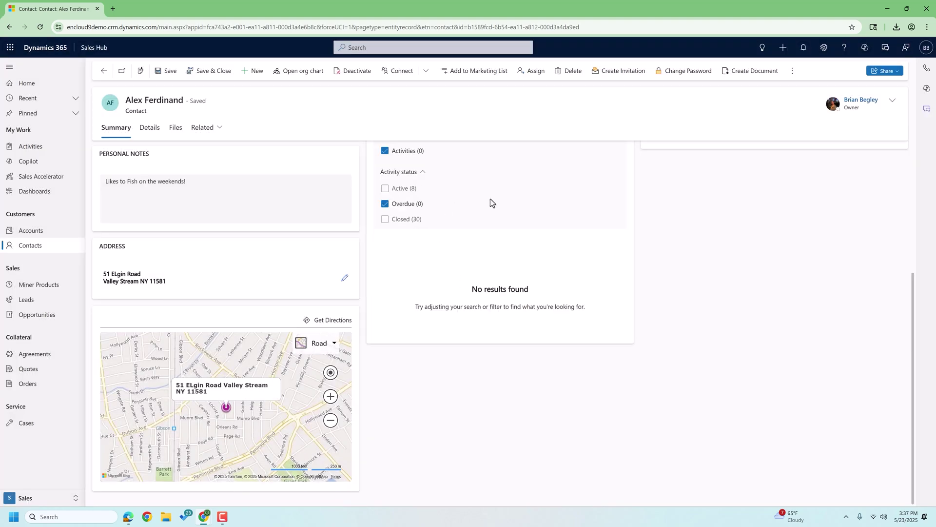
Close the timeline filters so every record shows, then search the timeline for 'reg'
scroll(461, 201, "up", 4)
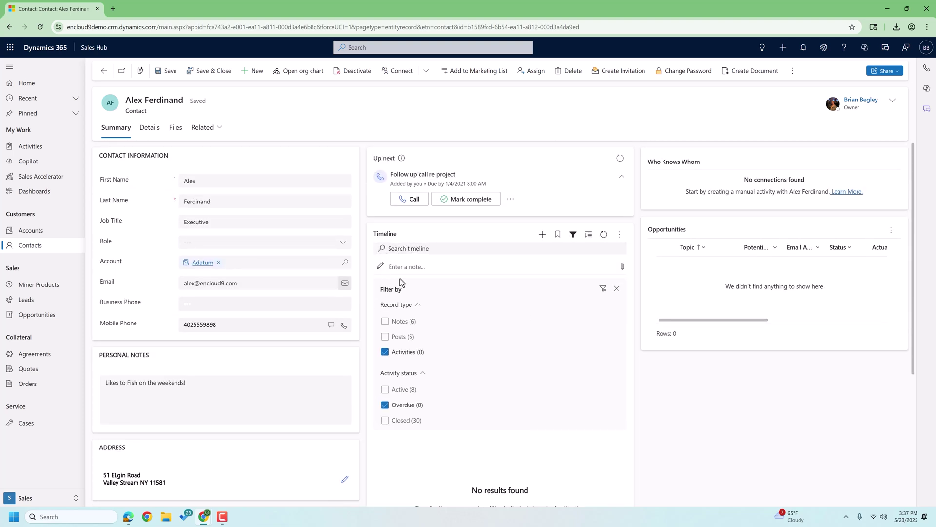
left_click(573, 234)
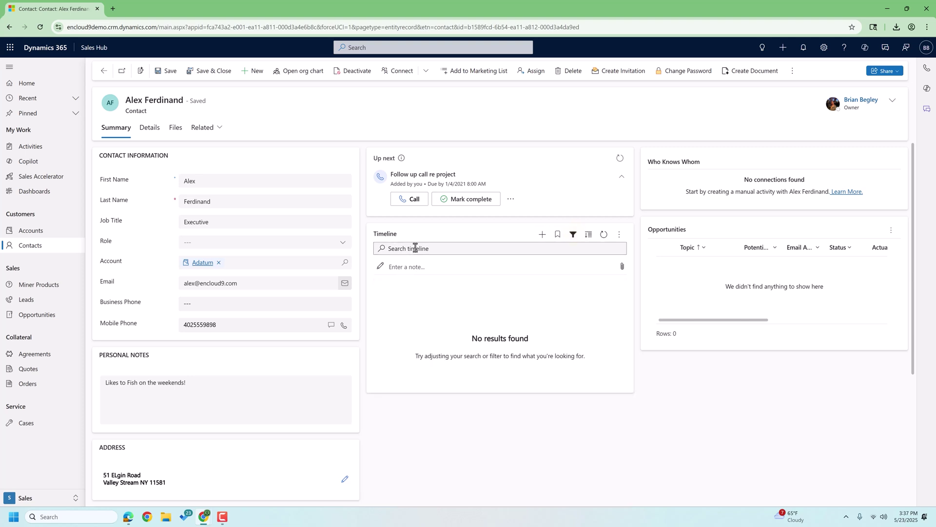
left_click(573, 234)
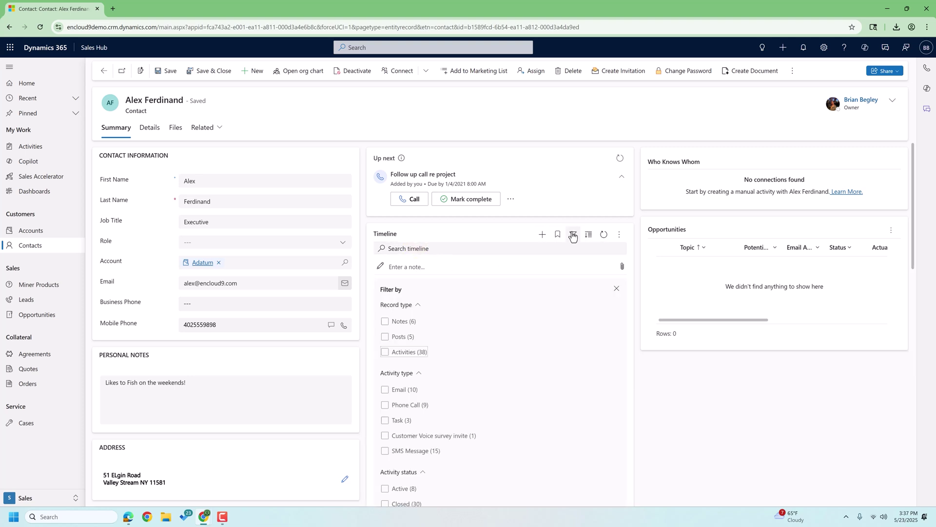
left_click(574, 235)
left_click(413, 247)
type("reg")
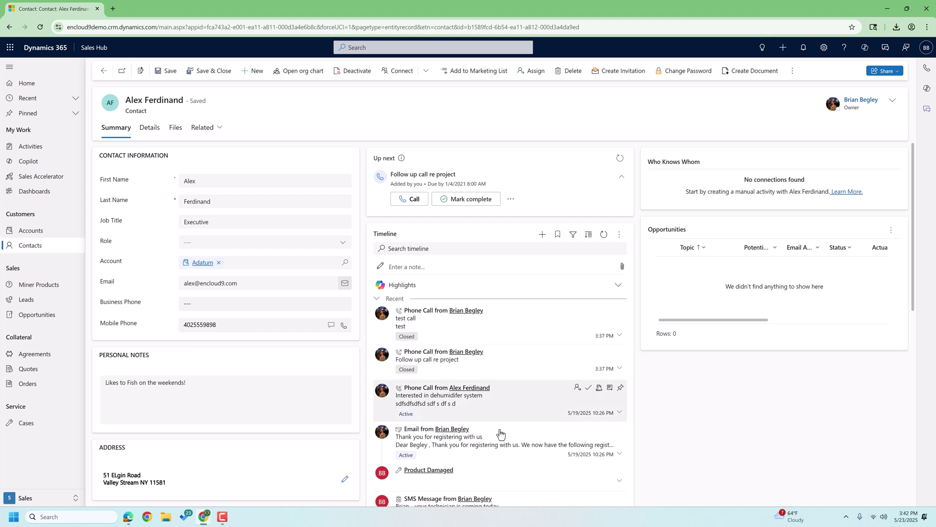
scroll(500, 484, "down", 1)
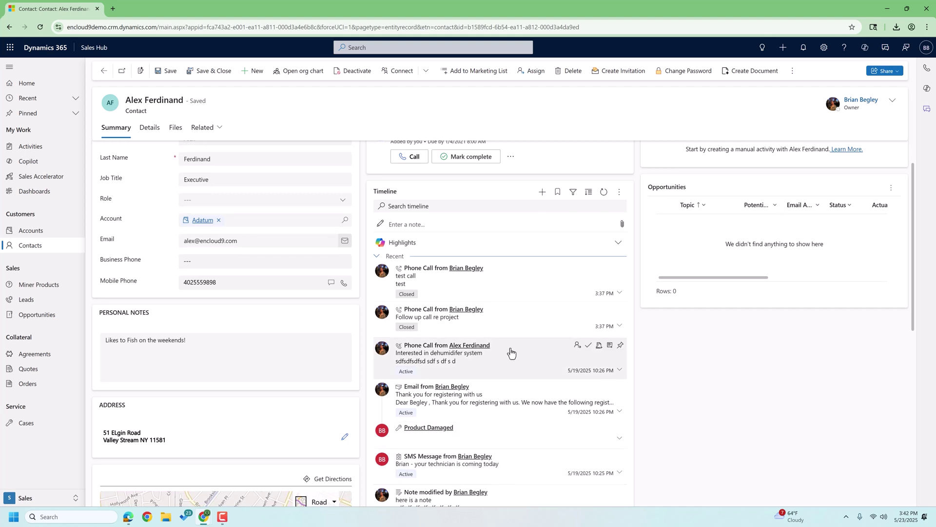
left_click(620, 345)
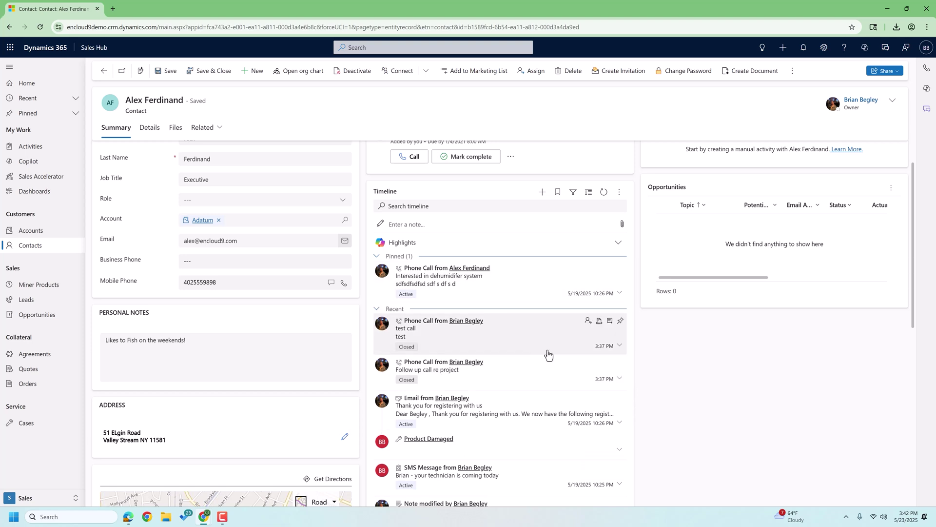
scroll(547, 354, "down", 4)
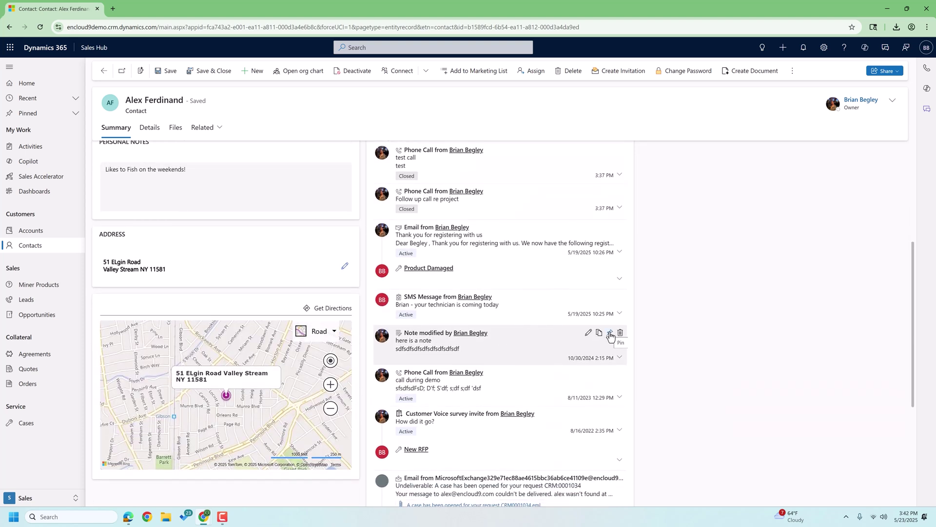
left_click(610, 333)
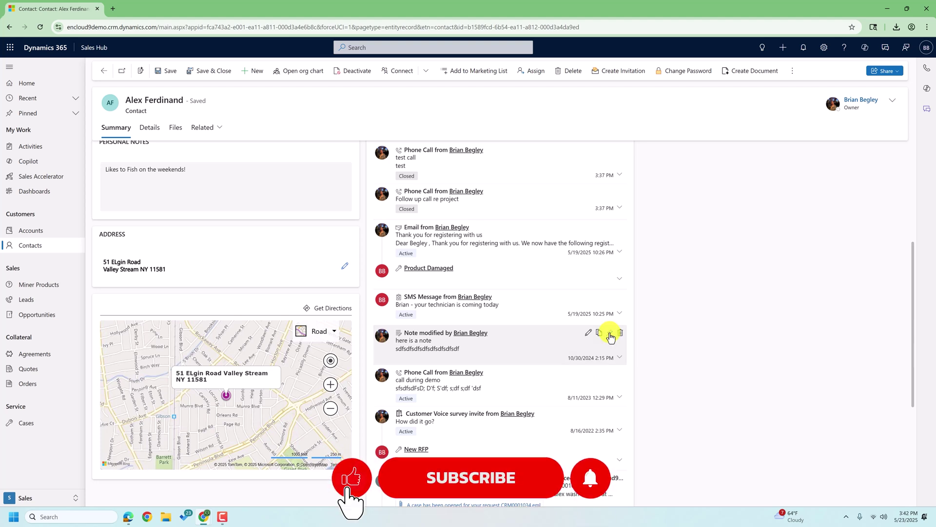
scroll(547, 283, "up", 3)
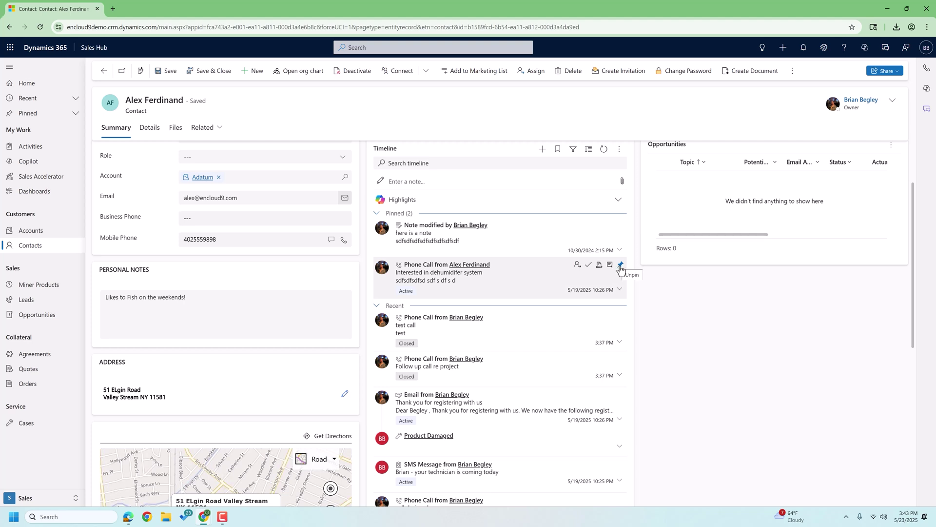
left_click(621, 266)
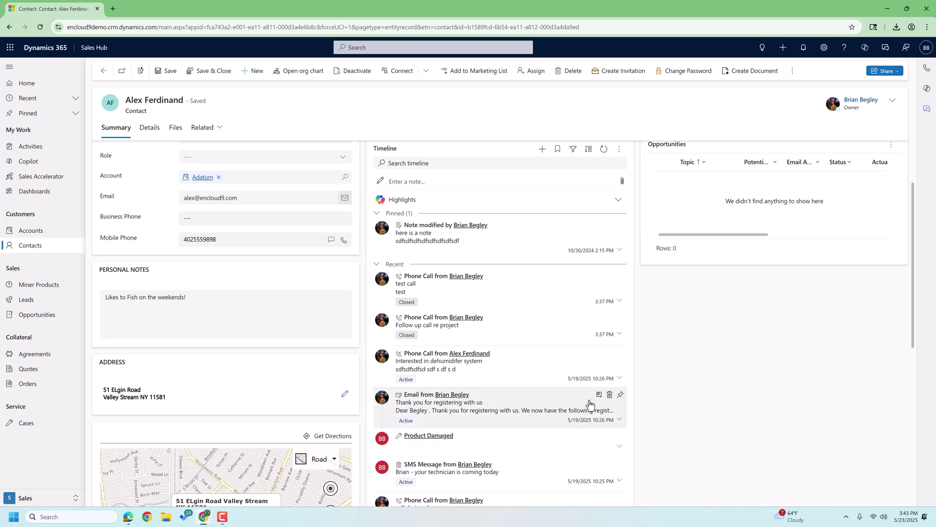
Expand the 'Thank you for registering with us' email, open its full record, then close it
left_click(518, 406)
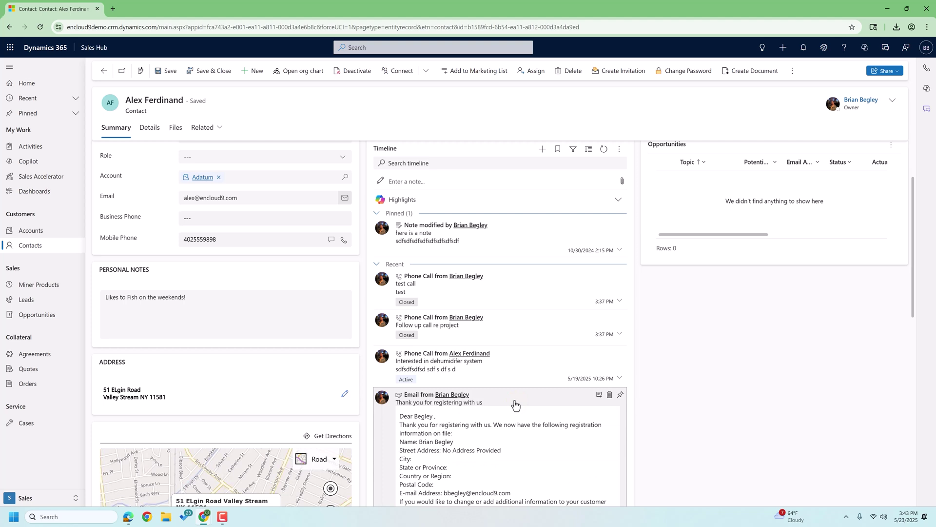
scroll(516, 402, "down", 4)
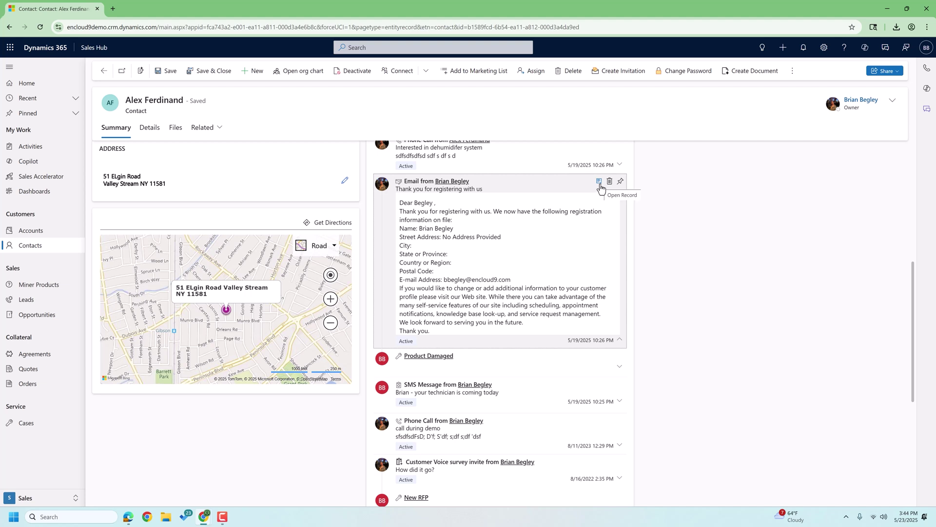
left_click(599, 184)
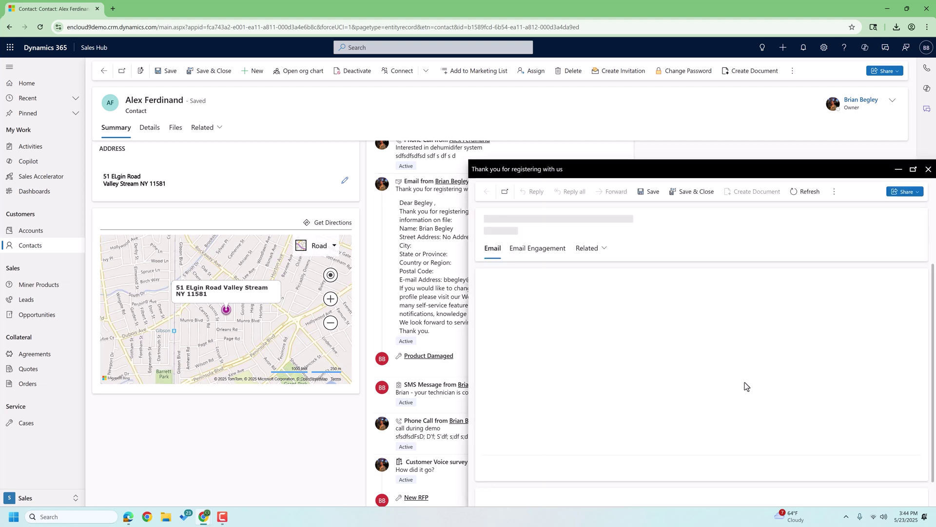
scroll(575, 426, "down", 2)
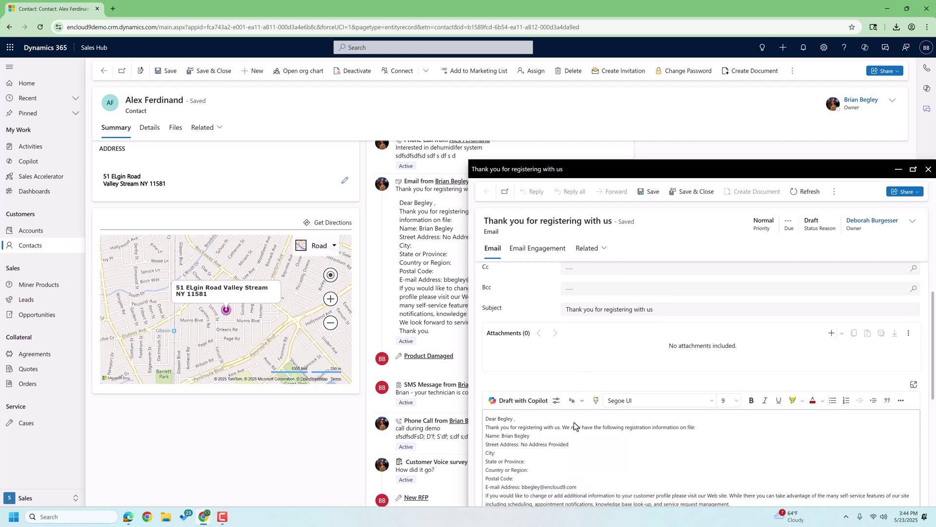
scroll(575, 427, "down", 5)
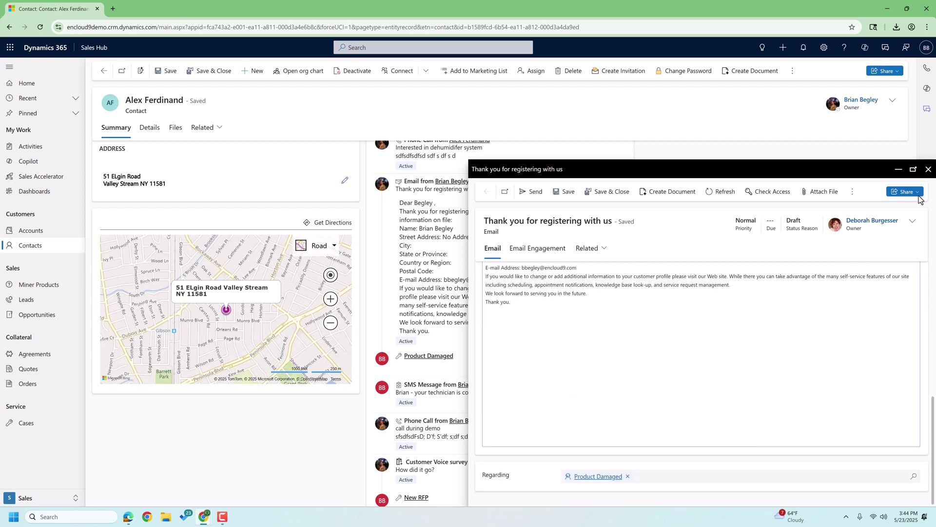
left_click(928, 170)
scroll(512, 366, "down", 3)
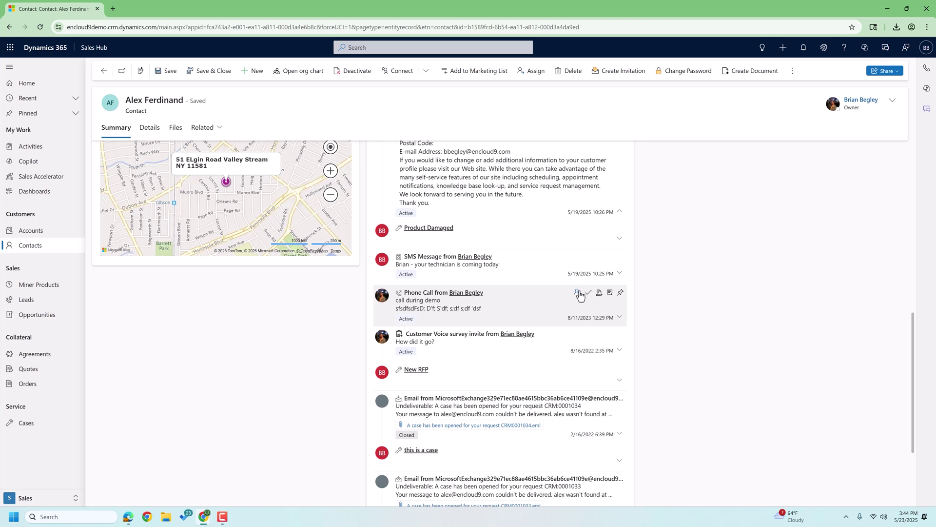
Expand the 'call during demo' phone call's description and scroll back to the timeline top
left_click(475, 317)
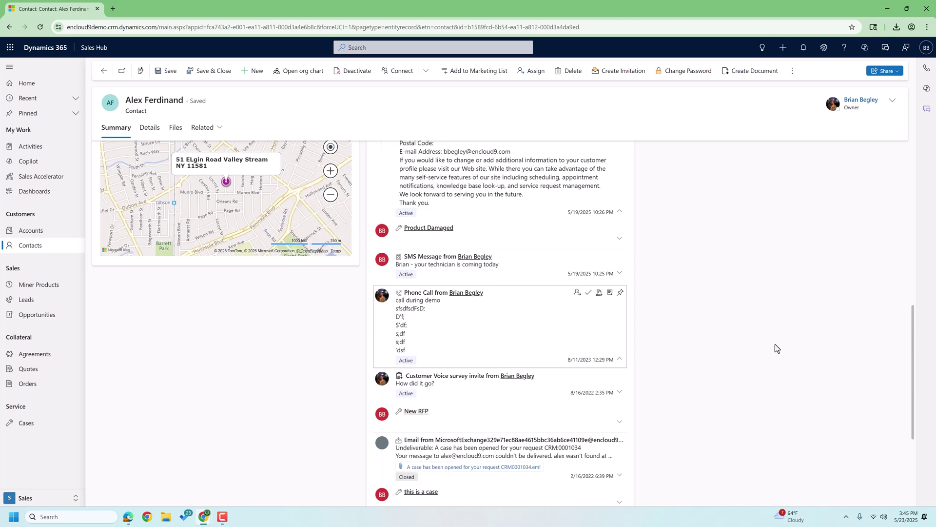
scroll(775, 347, "up", 10)
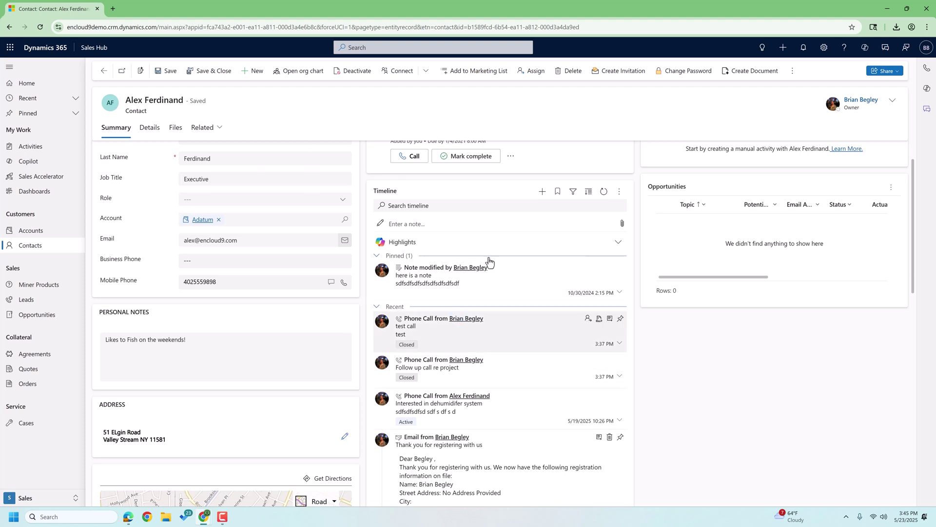
Create and save a phone call 'Call regarding proposal' due 5/27/2025 at 12:00 PM
left_click(540, 192)
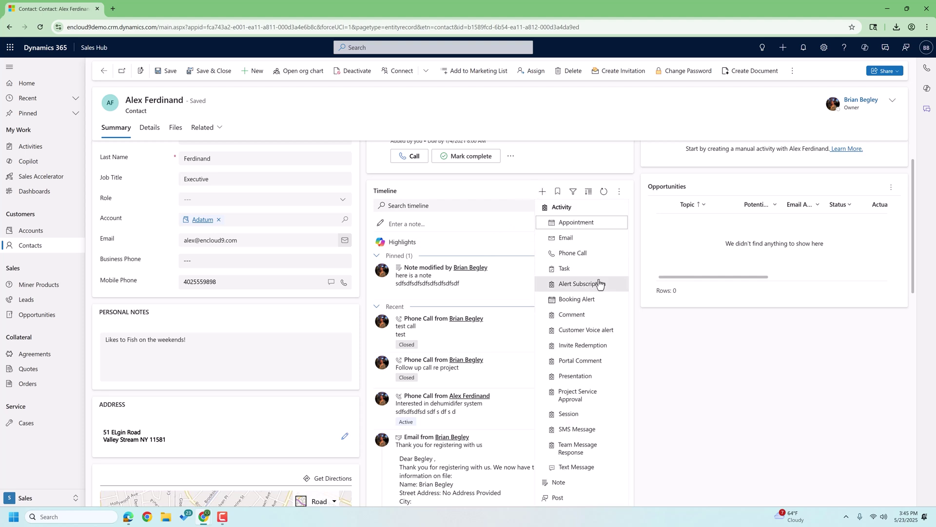
left_click(564, 257)
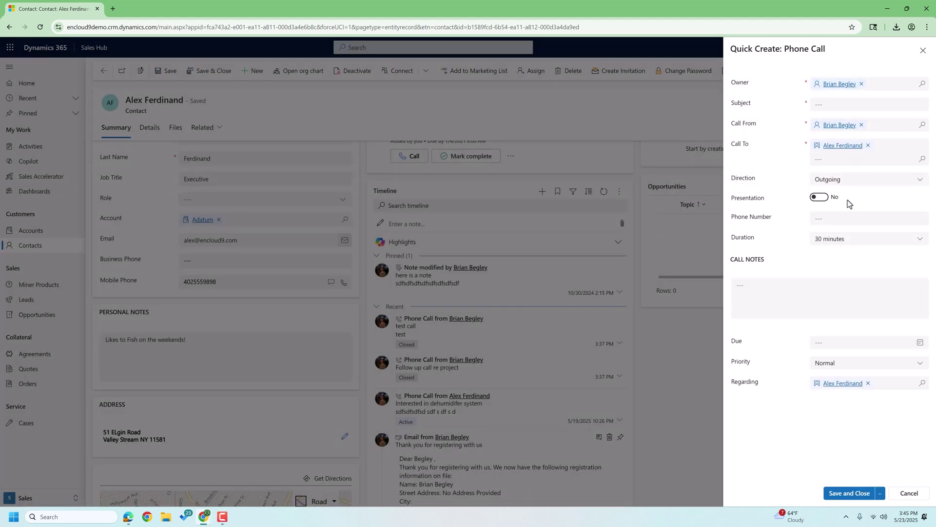
left_click(920, 343)
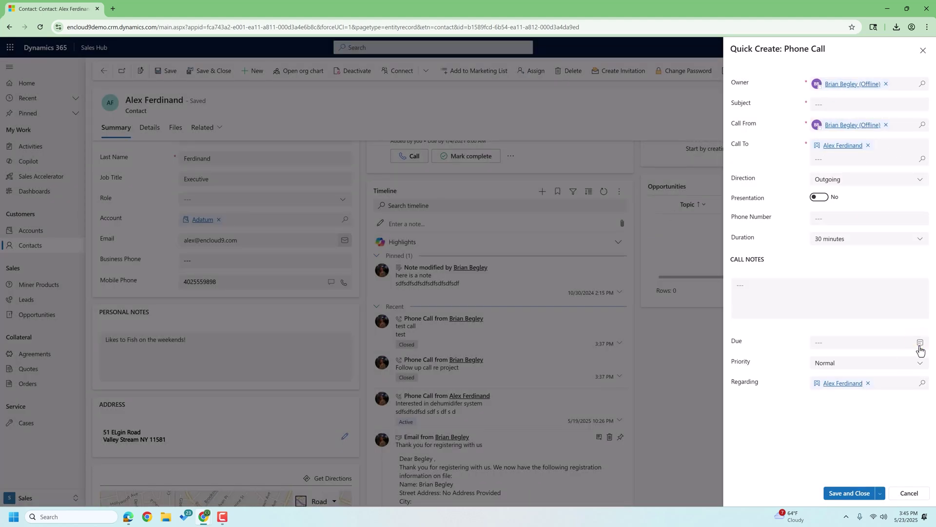
left_click(920, 344)
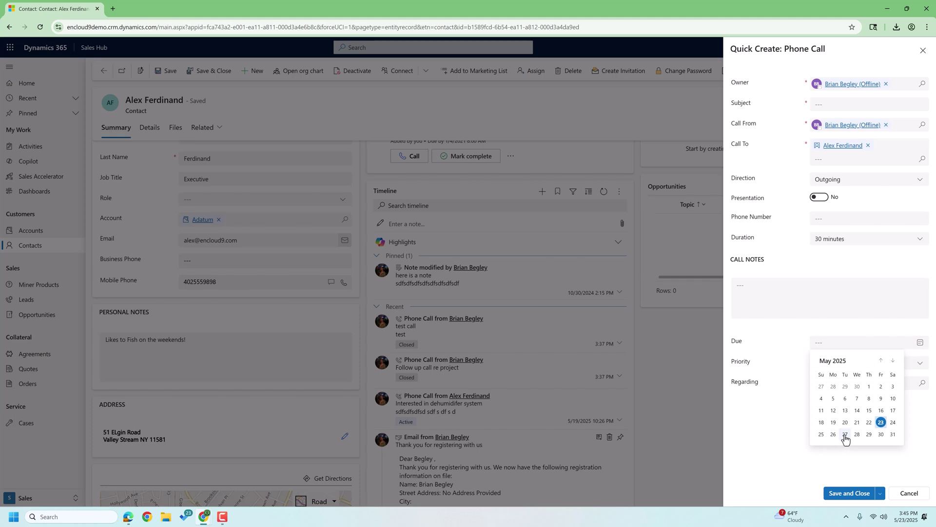
left_click(845, 434)
left_click(920, 361)
scroll(859, 425, "down", 3)
left_click(859, 424)
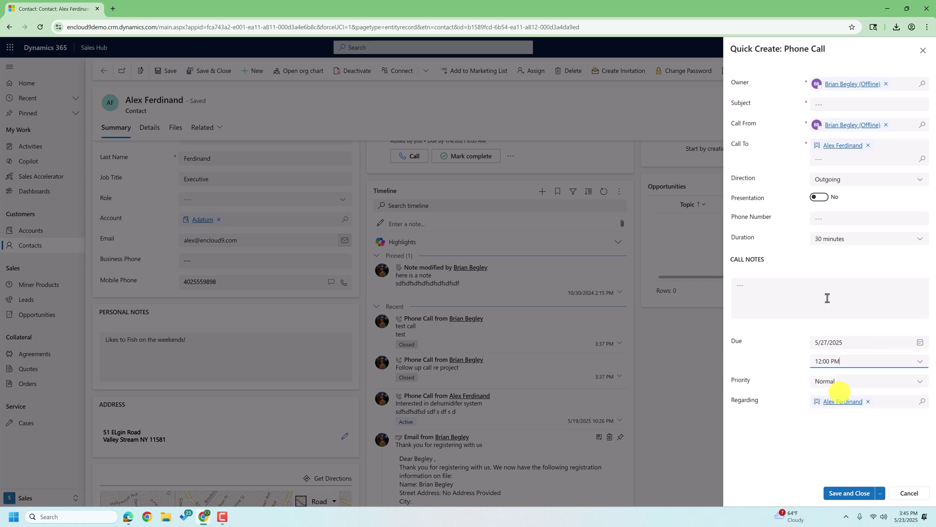
left_click(825, 105)
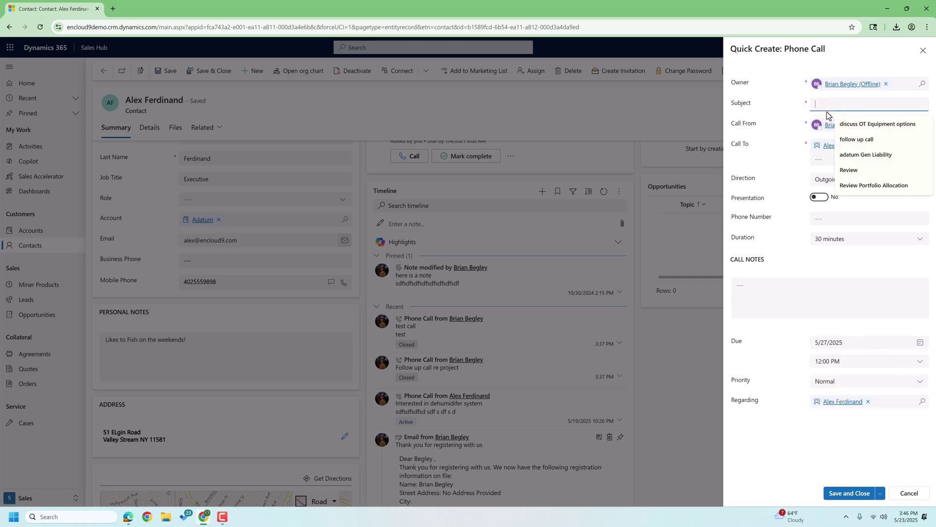
type("Call re")
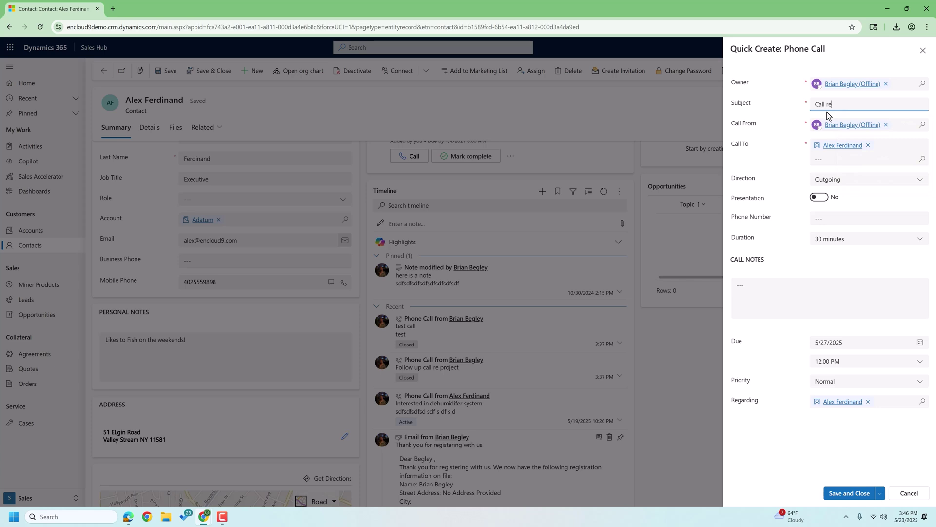
type("garding proposal")
left_click(851, 493)
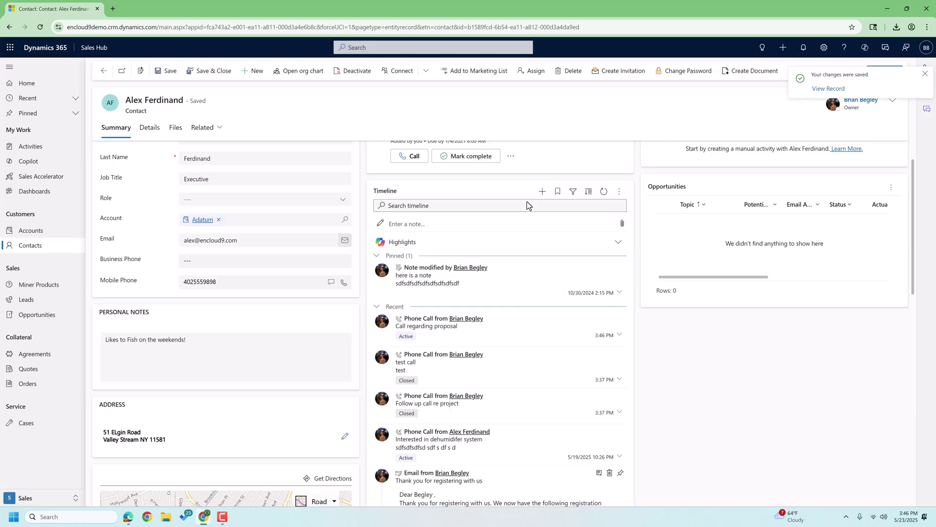
Pin the 'Call regarding proposal' phone call to the top of the timeline
mouse_move(456, 339)
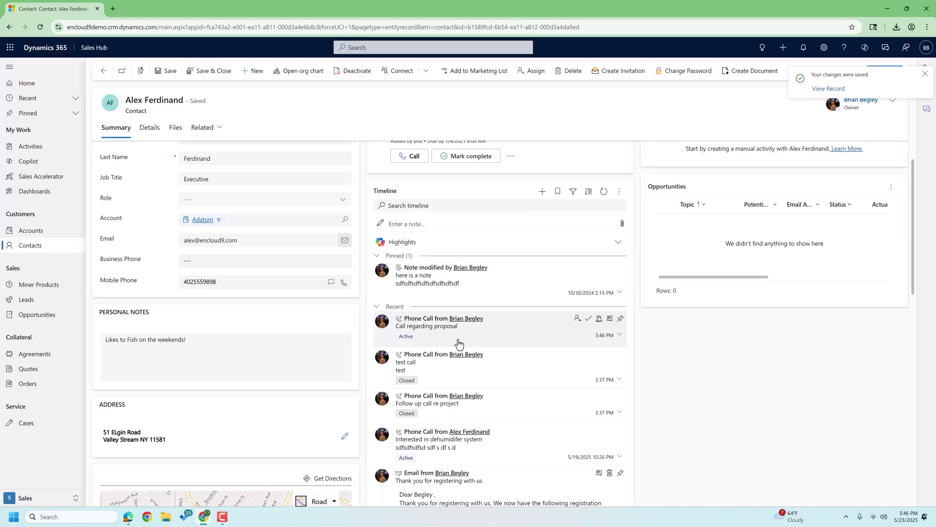
left_click(617, 323)
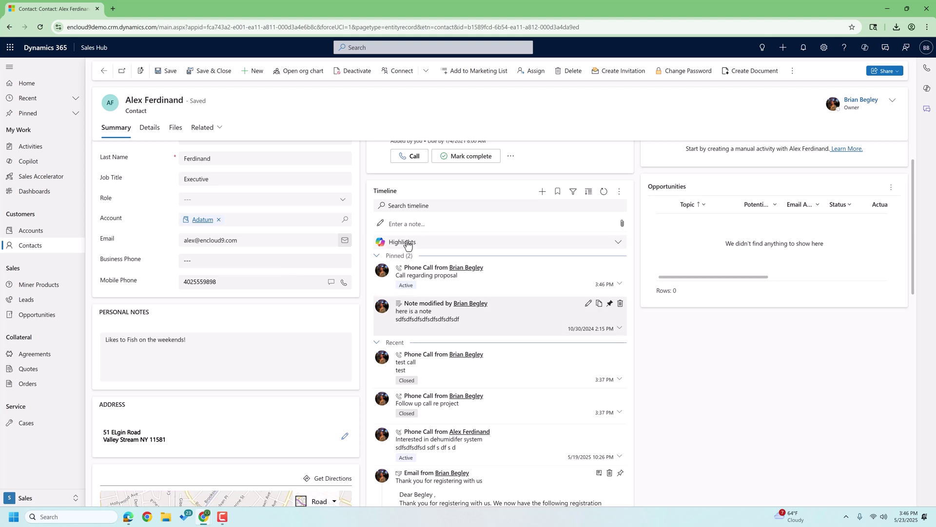
Expand the timeline's Highlights so Copilot summarizes the recent calls and registration email
left_click(619, 245)
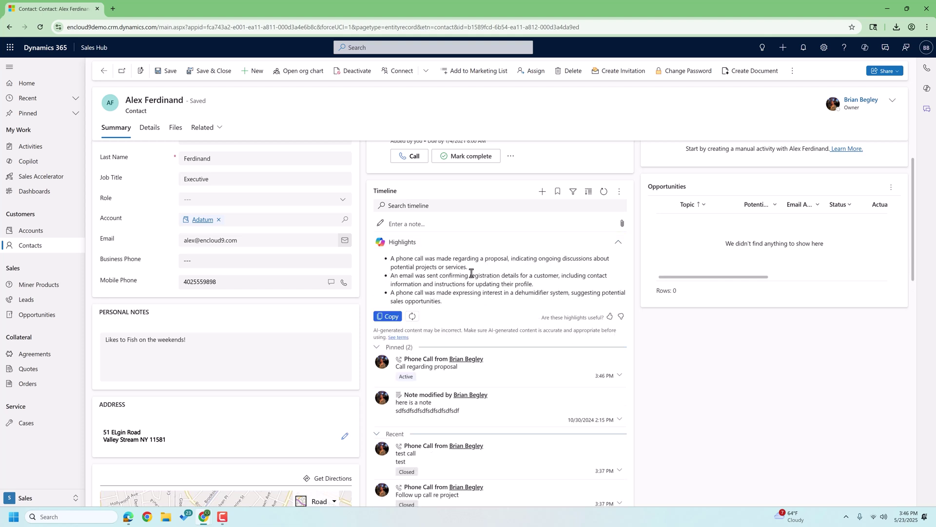
scroll(507, 272, "down", 1)
scroll(509, 272, "down", 1)
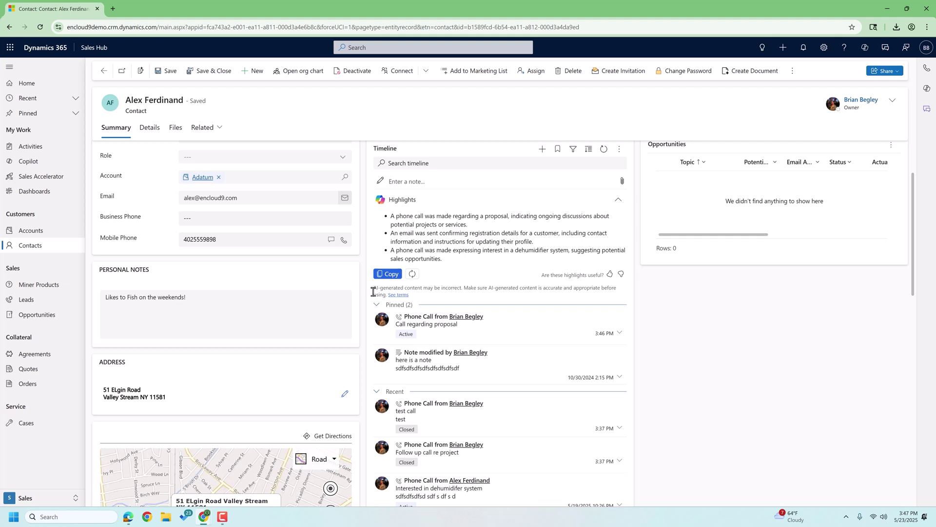
Regenerate the contact timeline's Copilot Highlights summary so it shows 'Summarizing...' again
left_click(412, 277)
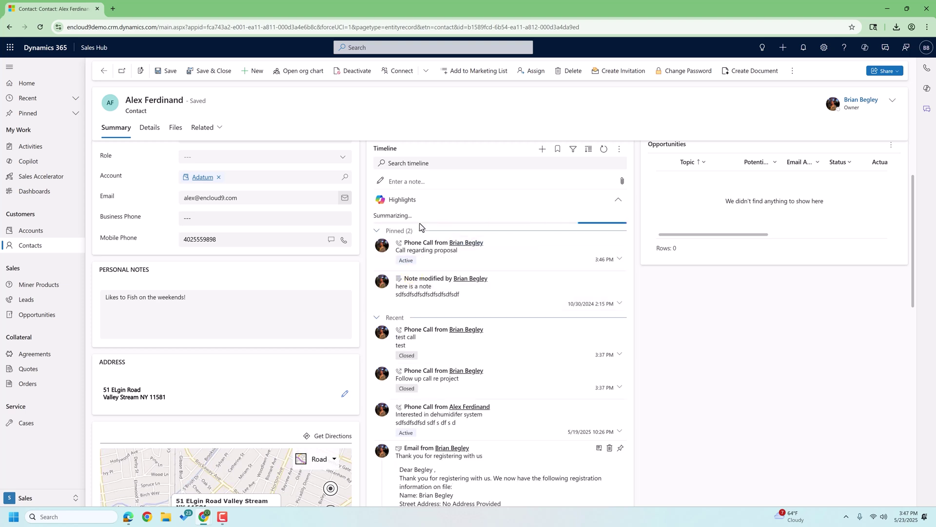